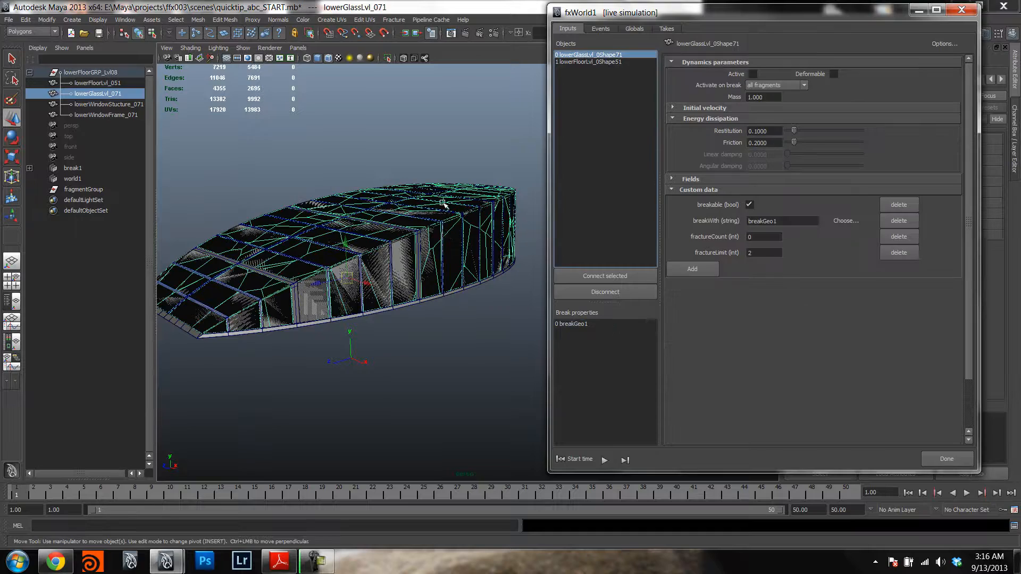
Examine the ship from several angles and review the simulation settings of the glass and floor objects and the breakGeo1 properties
alt+drag(420, 252, 439, 177)
alt+drag(392, 271, 457, 209)
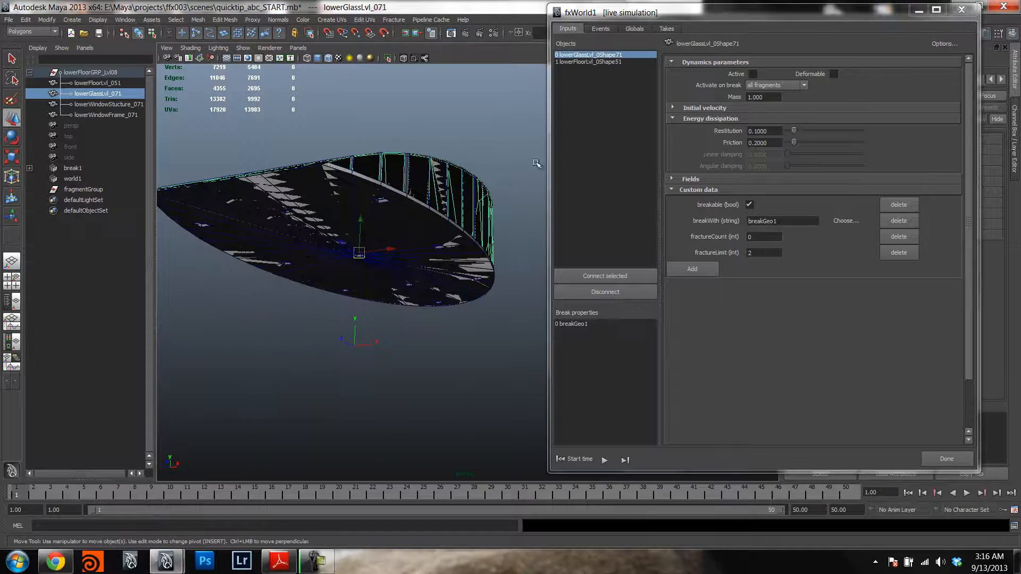
click(606, 63)
alt+drag(404, 240, 425, 277)
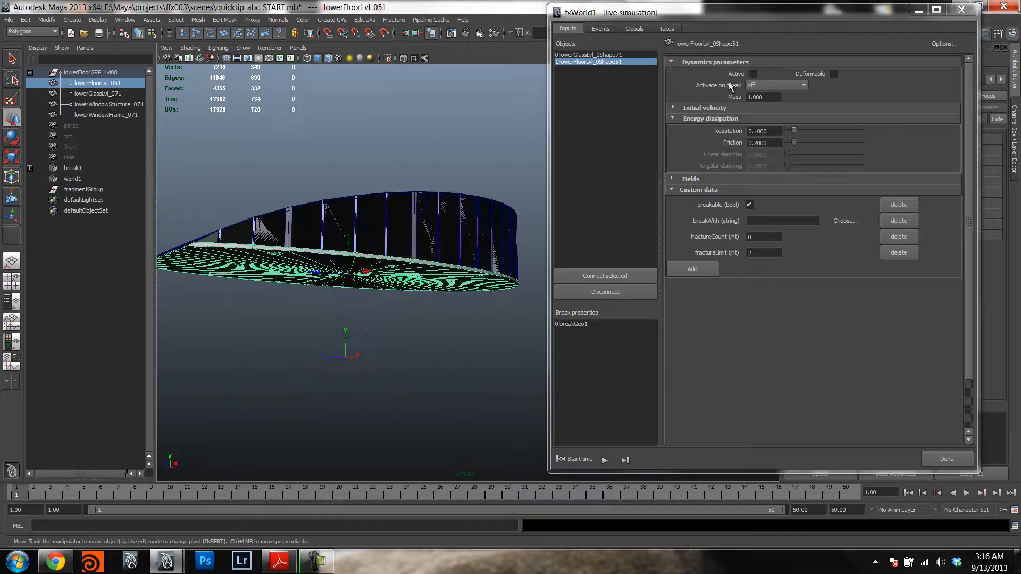
click(606, 55)
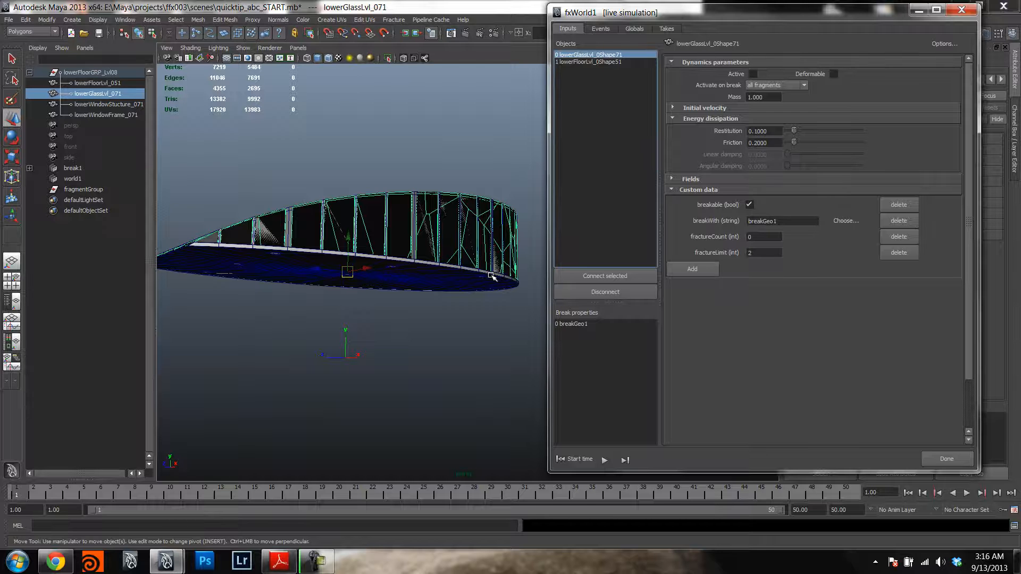
click(579, 323)
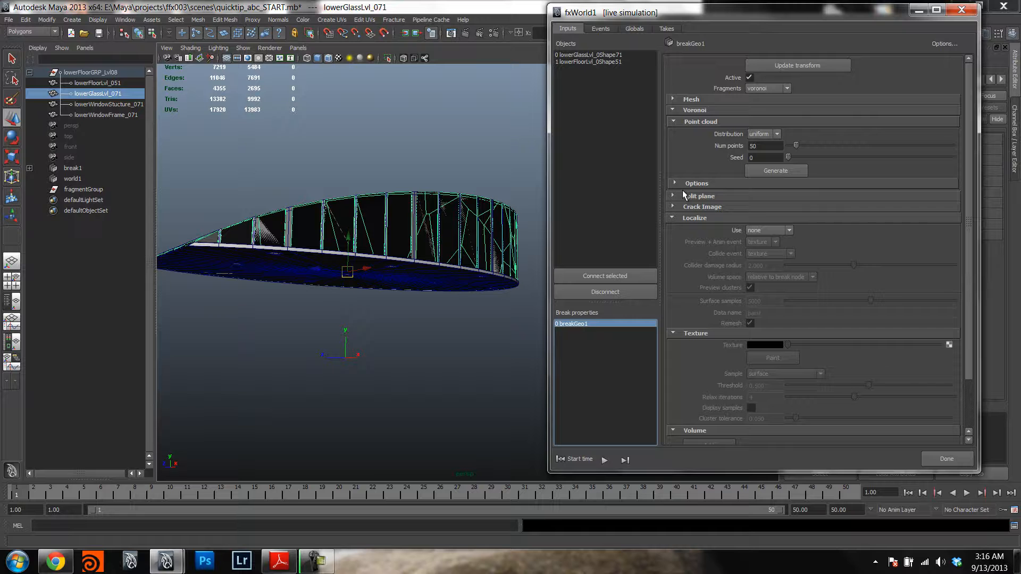
alt+drag(372, 234, 412, 230)
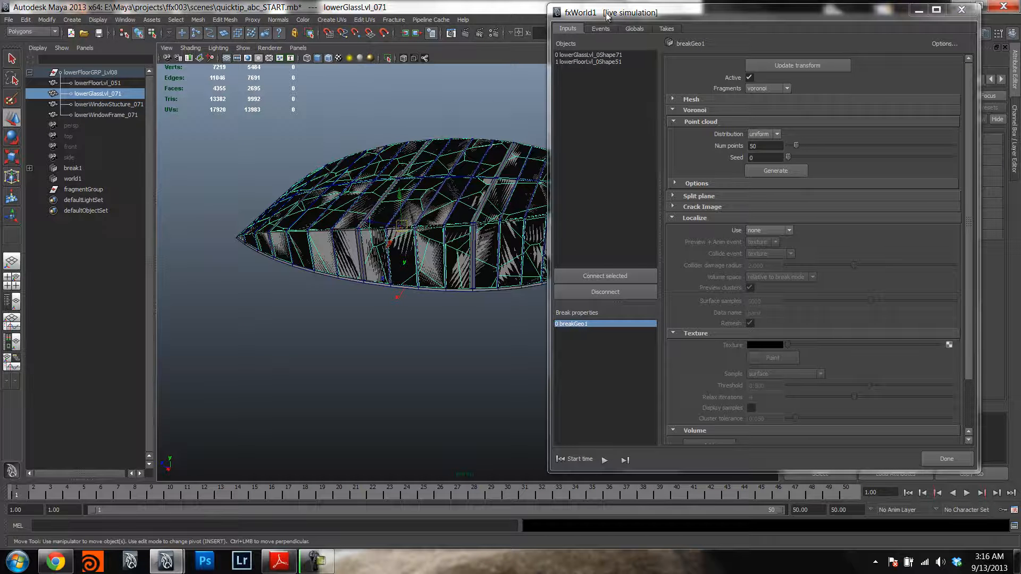
Change the solver to bullet in the simulation's global settings
click(667, 29)
click(634, 29)
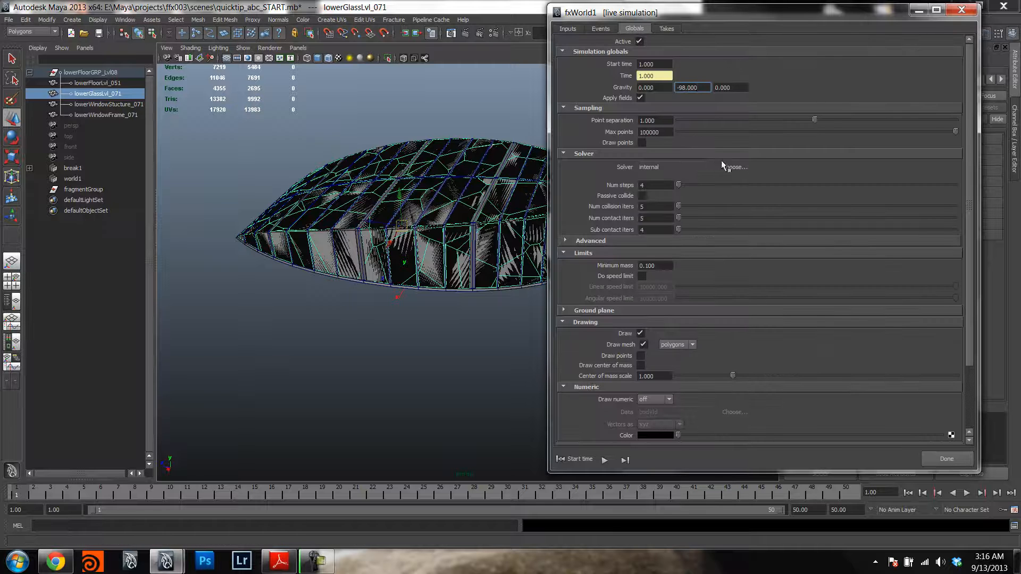
click(735, 167)
click(823, 184)
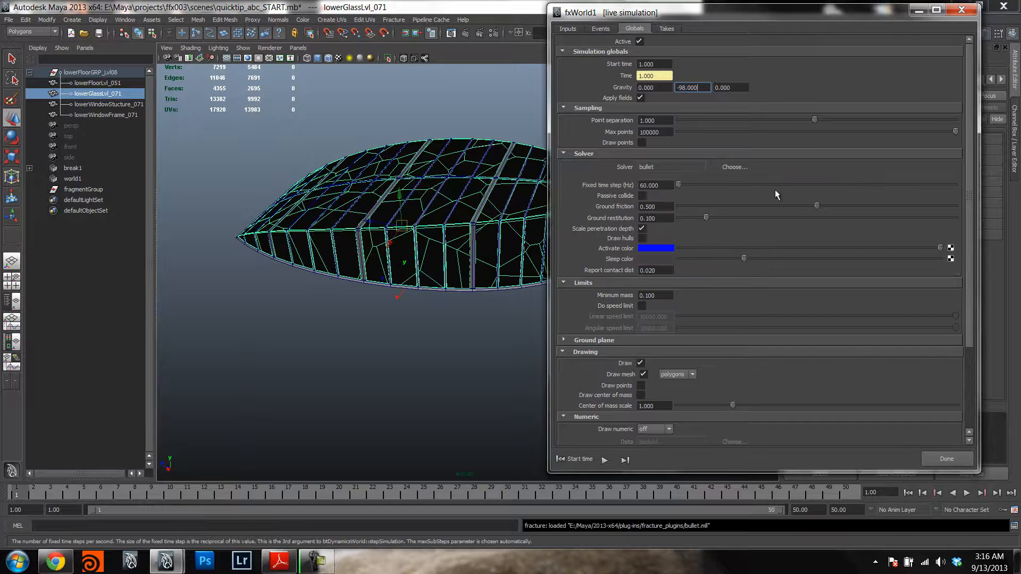
Add a bomb animation event to the fxWorld1 simulation
alt+drag(438, 213, 578, 165)
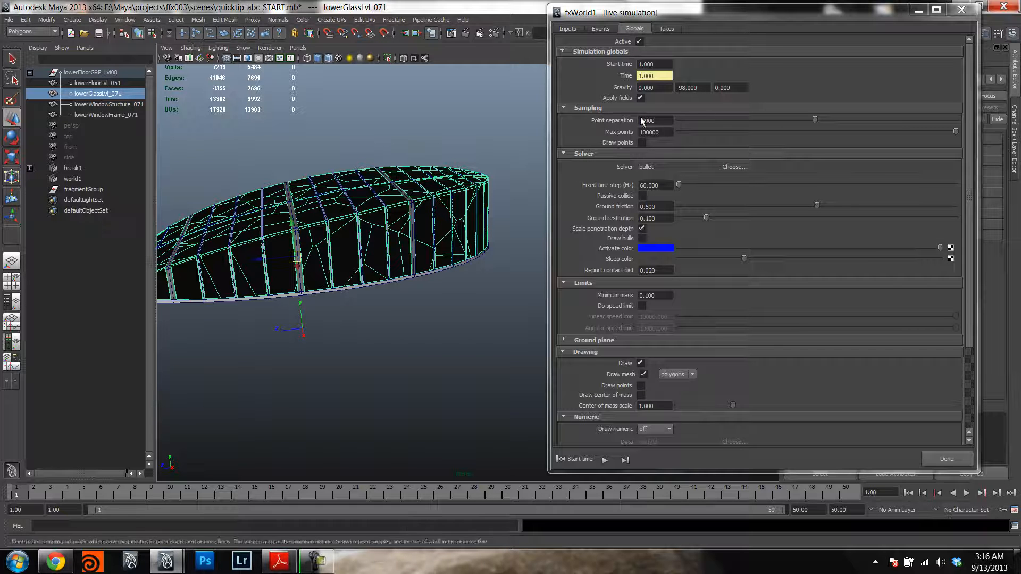
alt+right_drag(419, 176, 395, 208)
alt+drag(436, 213, 421, 201)
alt+middle_drag(428, 213, 461, 191)
alt+drag(450, 206, 452, 178)
click(600, 28)
click(580, 43)
mouse_move(620, 60)
click(668, 137)
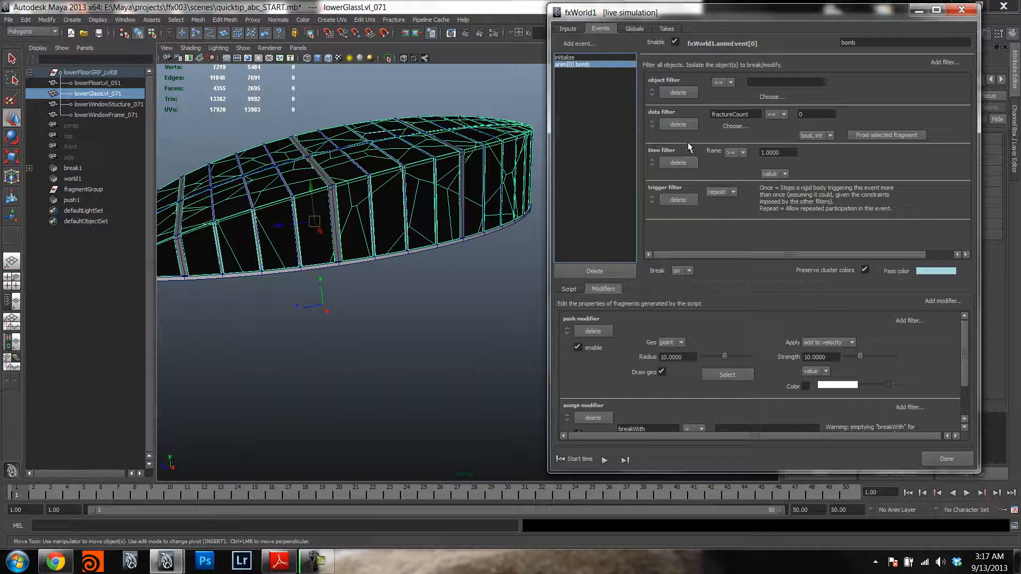
Select the push1 object and move it with vertex snapping from below the ship onto the side of the hull's tall end
alt+drag(477, 234, 384, 257)
alt+right_drag(384, 257, 415, 310)
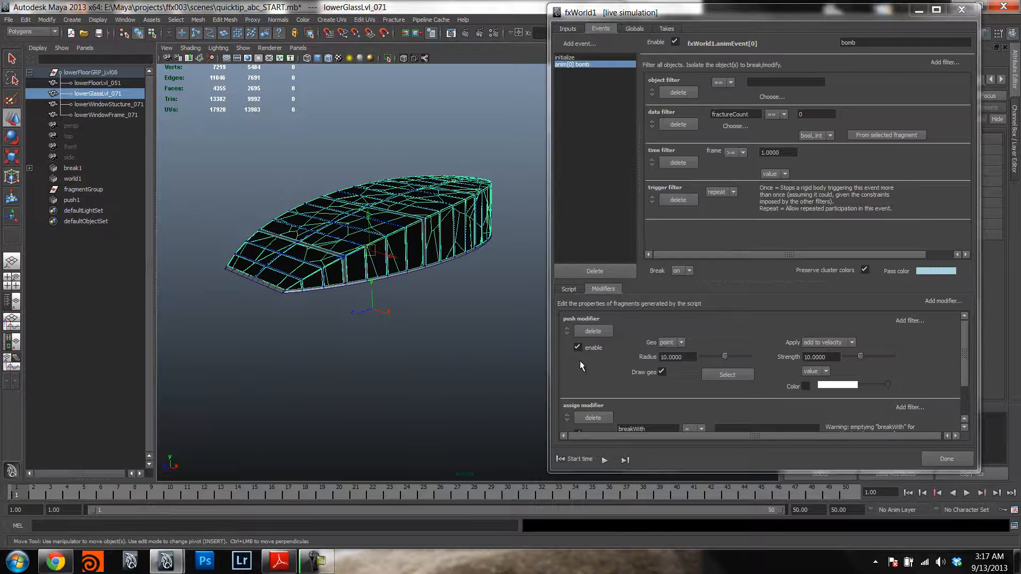
alt+drag(409, 219, 449, 255)
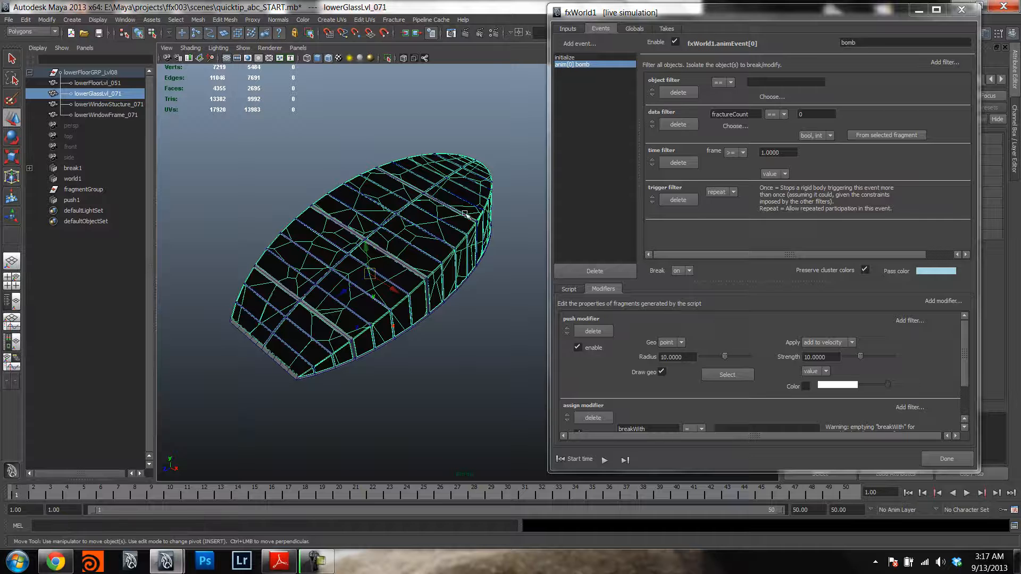
alt+drag(474, 290, 394, 276)
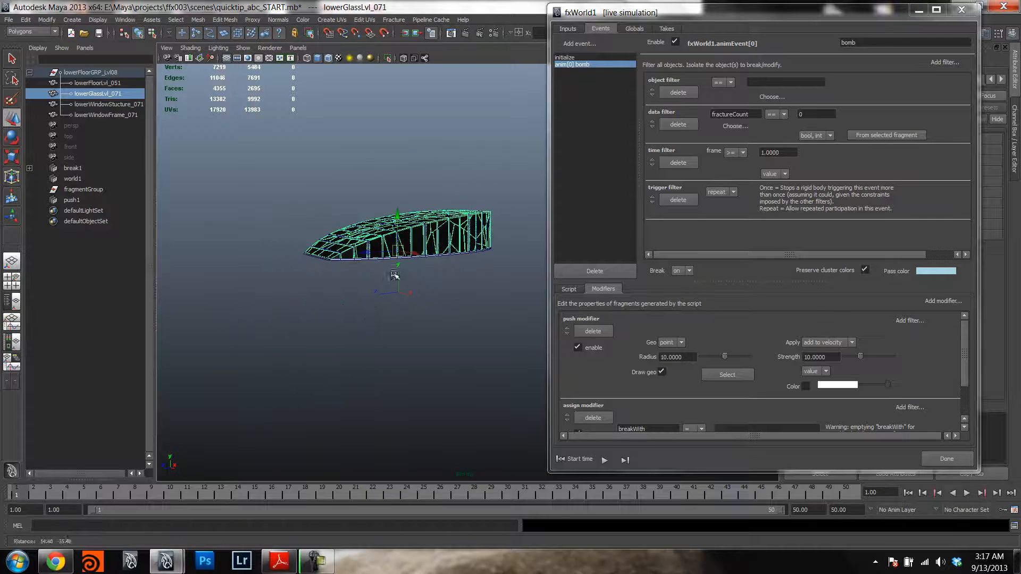
click(90, 201)
alt+drag(440, 324, 342, 324)
alt+middle_drag(342, 324, 374, 185)
alt+right_drag(374, 186, 385, 314)
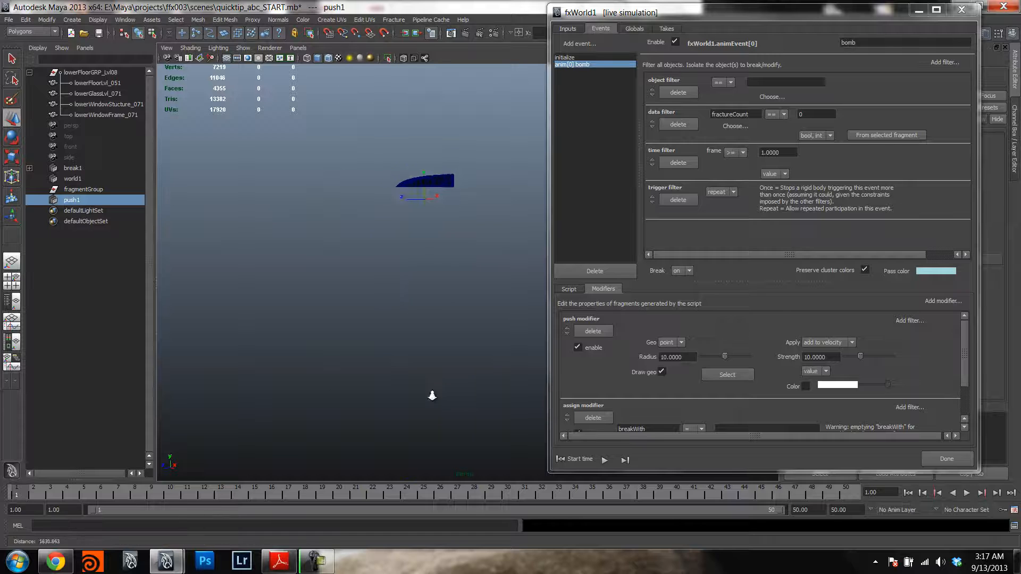
alt+right_drag(432, 395, 422, 392)
key(w)
alt+middle_drag(422, 392, 440, 296)
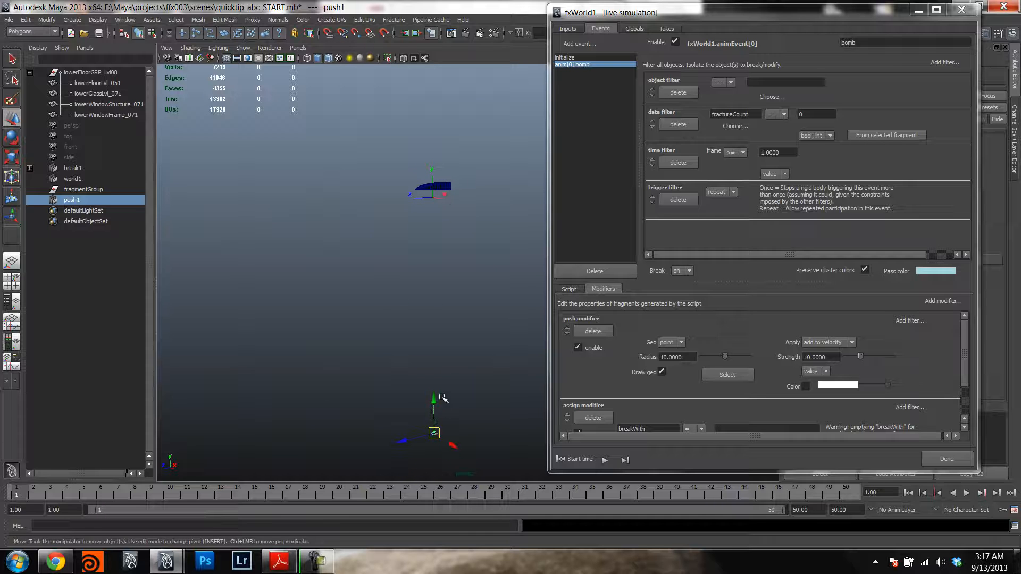
alt+right_drag(413, 287, 455, 191)
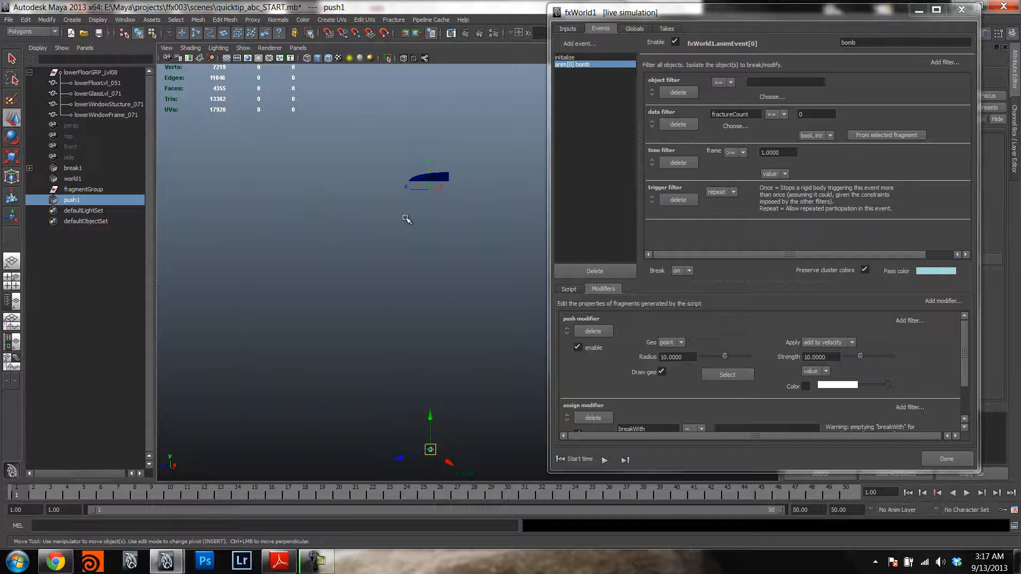
alt+right_drag(423, 353, 458, 217)
alt+middle_drag(458, 216, 421, 257)
alt+right_drag(422, 258, 574, 239)
alt+drag(223, 207, 367, 265)
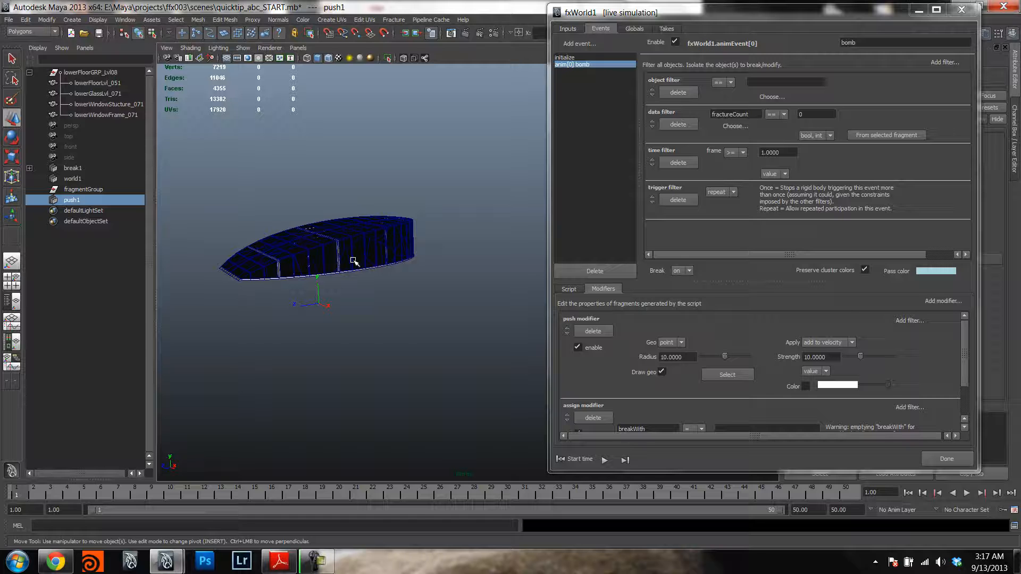
key(v)
middle_drag(374, 248, 380, 241)
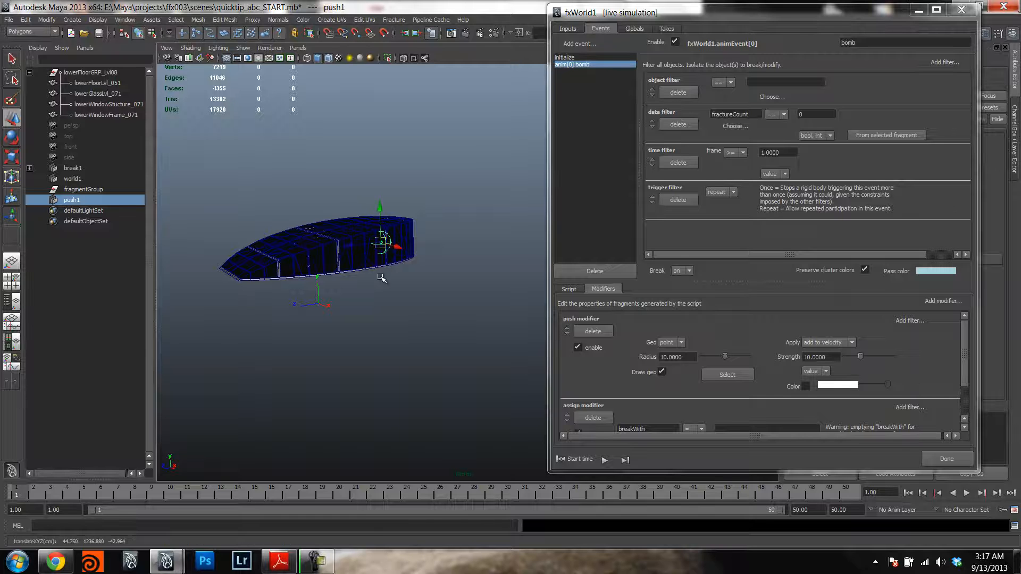
Scale push1 uniformly to about 3.6 and change the push modifier's Geo to cone
key(r)
drag(380, 242, 437, 239)
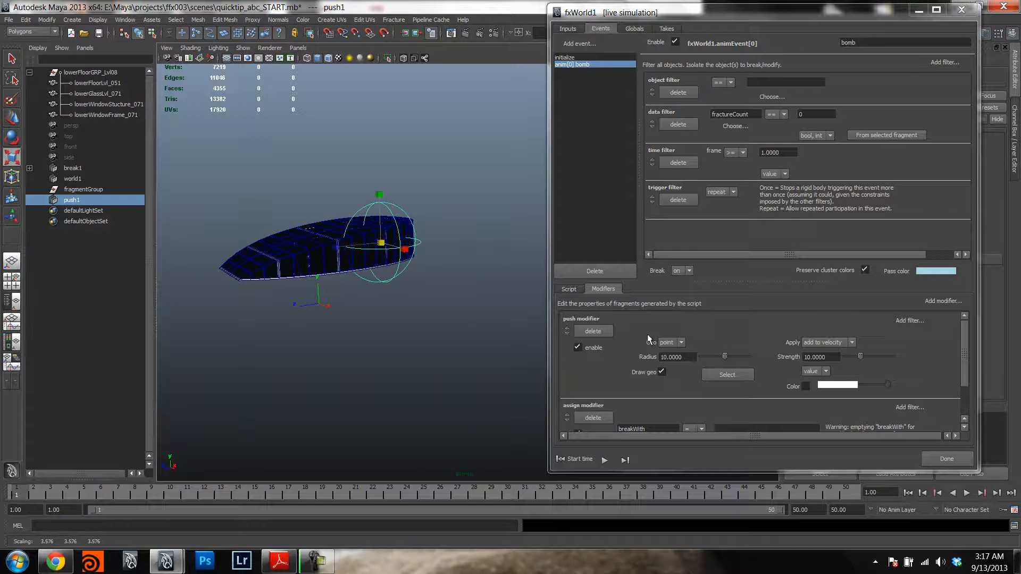
drag(691, 284, 687, 247)
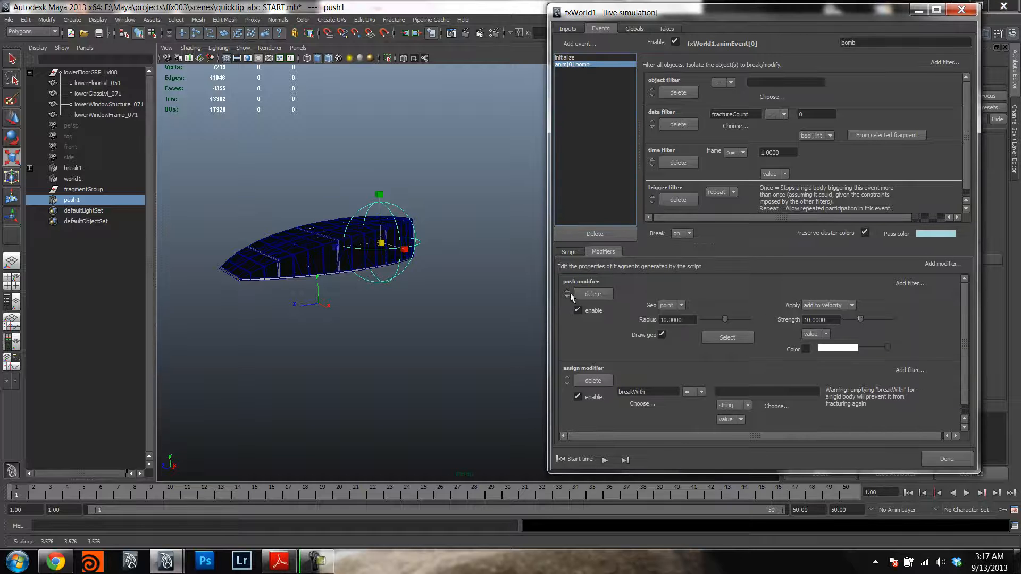
click(661, 308)
click(668, 319)
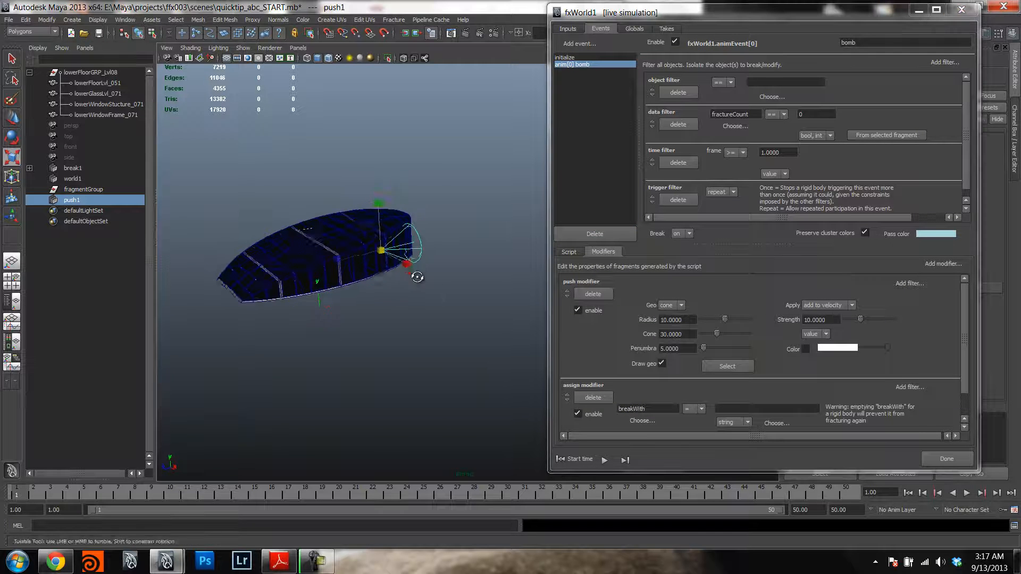
Rotate the push cone to aim toward the ship's tall end and move its tip back toward the middle of the hull
alt+drag(395, 307, 401, 286)
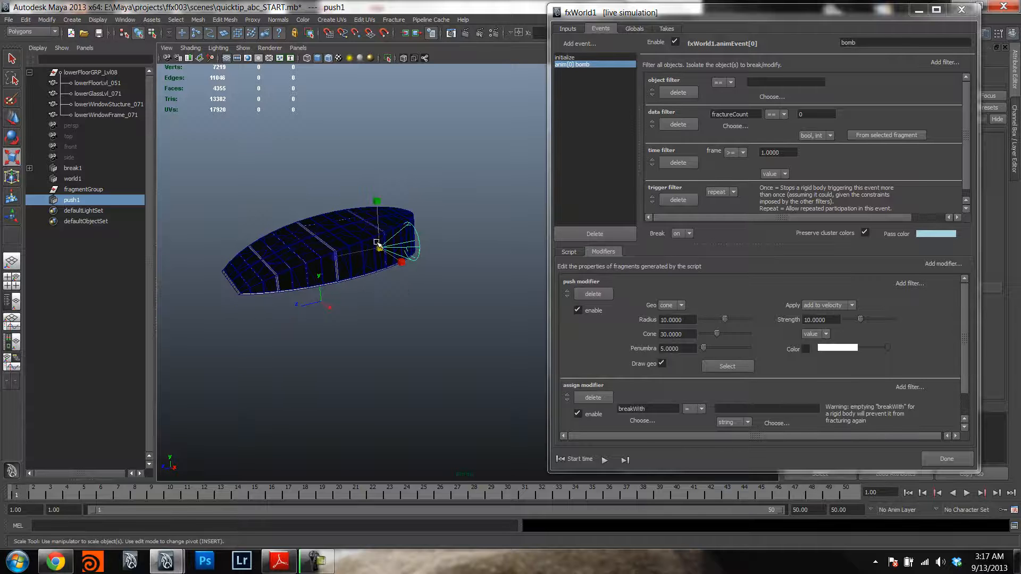
key(e)
drag(416, 259, 336, 227)
key(w)
key(e)
key(w)
click(325, 207)
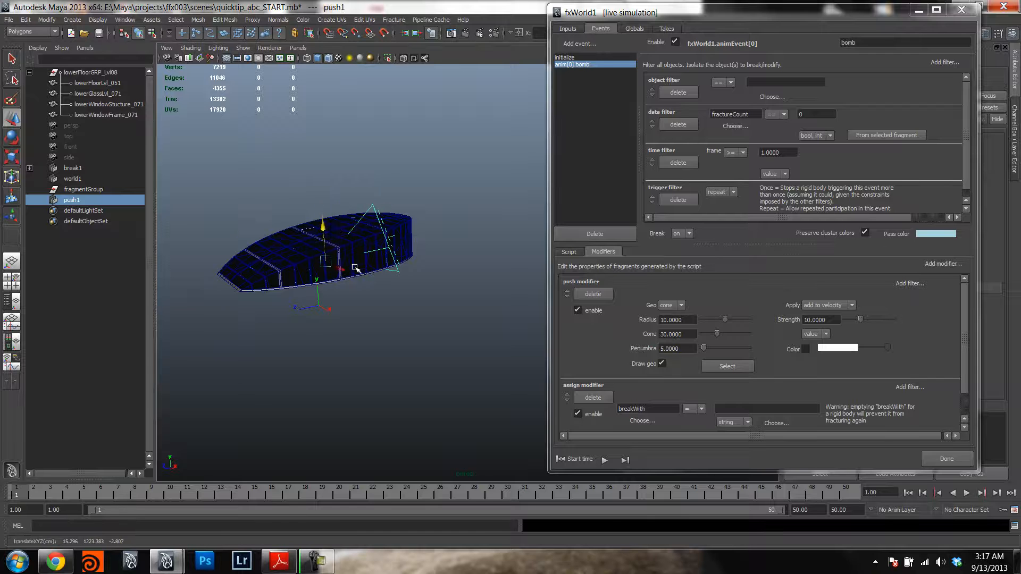
Enlarge the push cone to a uniform scale of about 9.6 so it spans the ship's tall end
scroll(356, 260, up, 4)
key(r)
drag(265, 278, 391, 276)
key(w)
alt+drag(265, 277, 321, 256)
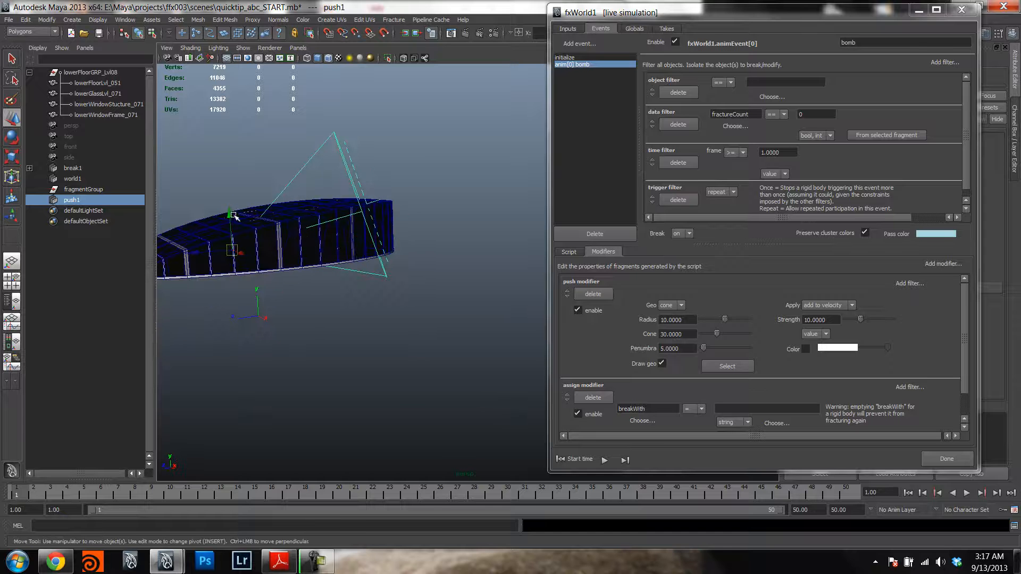
alt+drag(227, 248, 303, 280)
key(r)
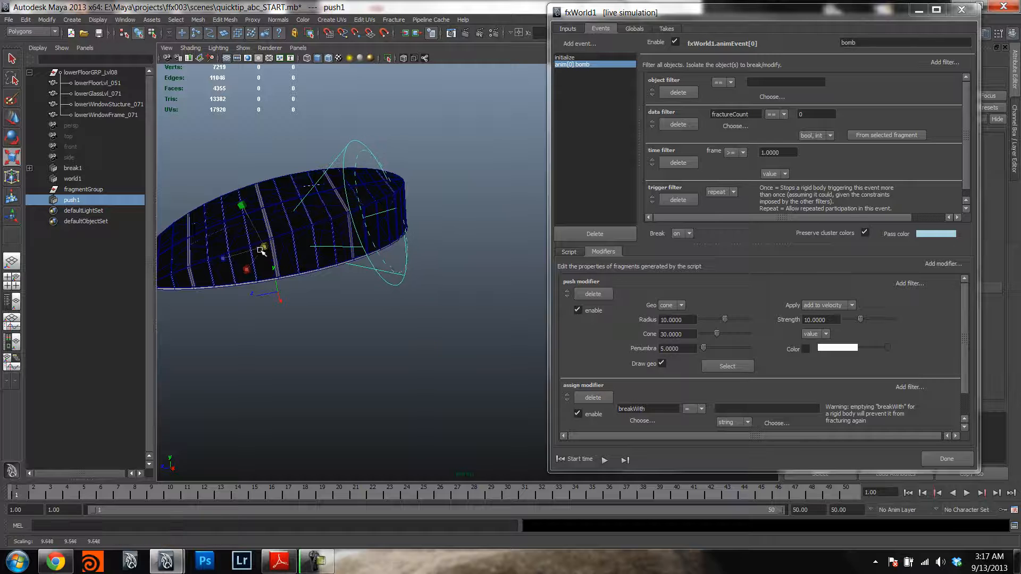
alt+drag(230, 250, 303, 237)
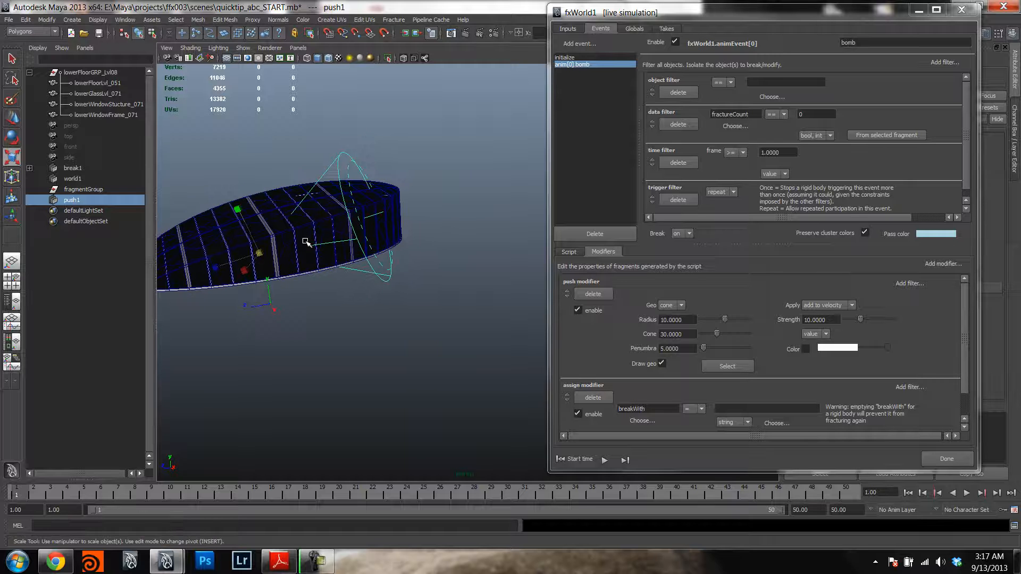
Fine-tune the push cone's rotation and placement so it points out through the side and tall end of the hull
key(w)
alt+drag(234, 254, 289, 260)
key(e)
key(w)
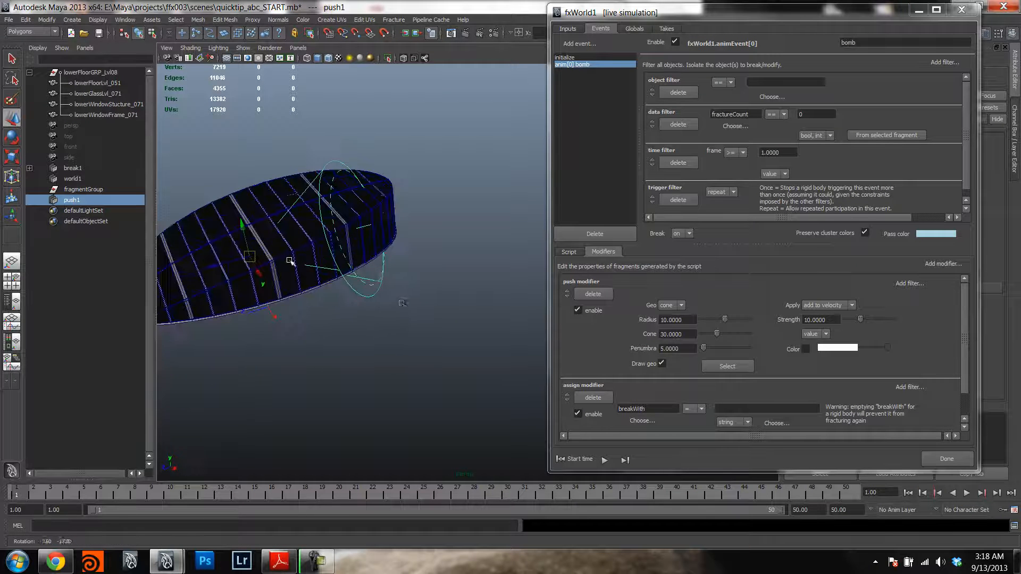
Set the push modifier's strength to 80 and delete the bomb event's empty object filter
double_click(831, 320)
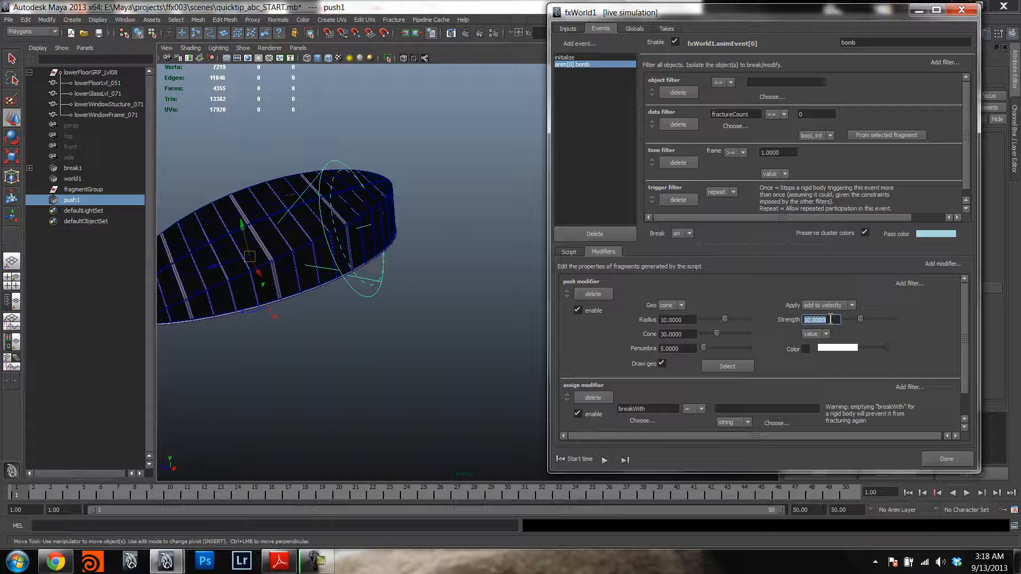
text(80)
key(Return)
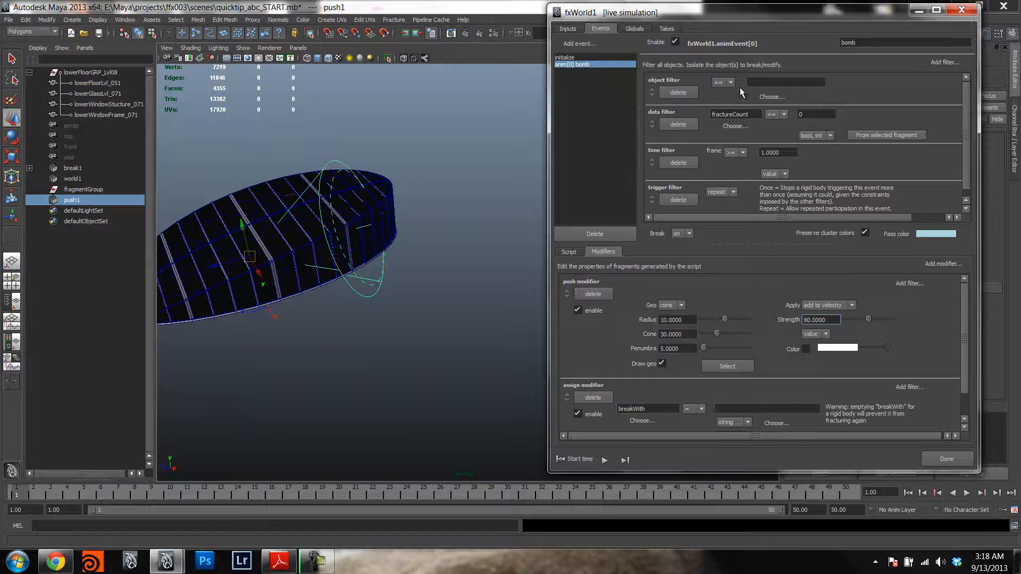
alt+drag(340, 231, 432, 195)
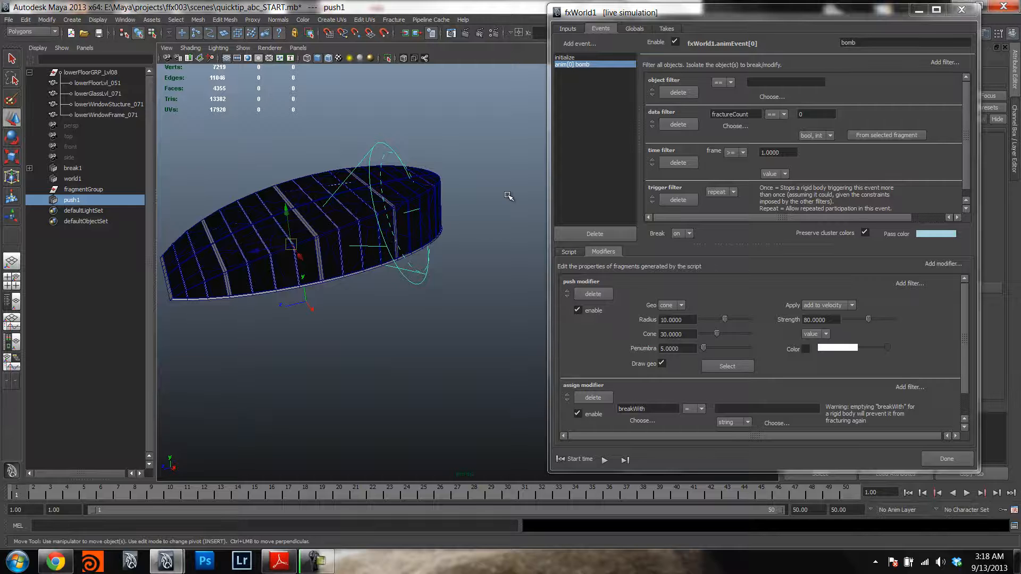
click(677, 93)
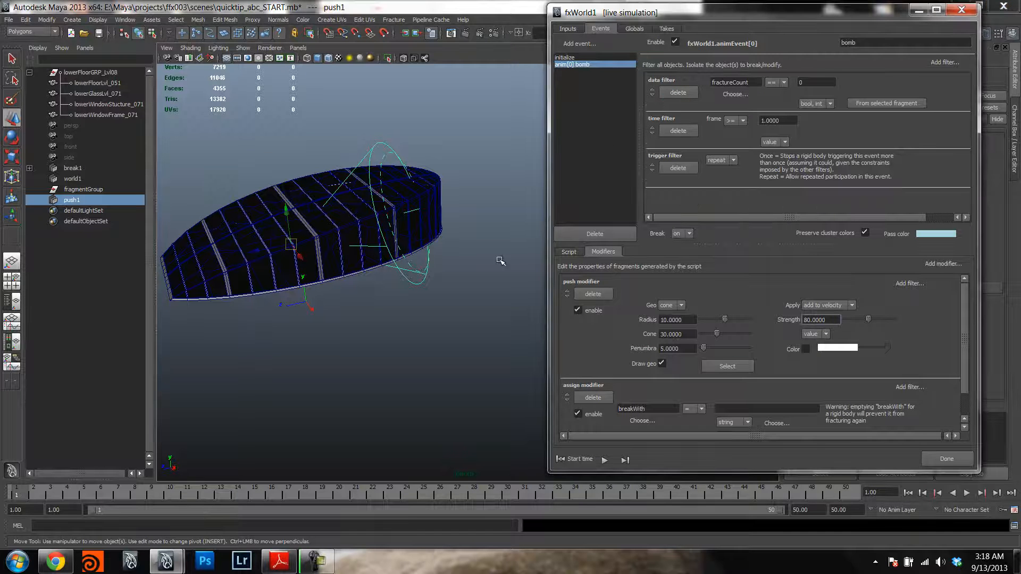
Play and stop the simulation, replay it, and inspect from several angles how the glass fragments break away
alt+drag(445, 261, 426, 245)
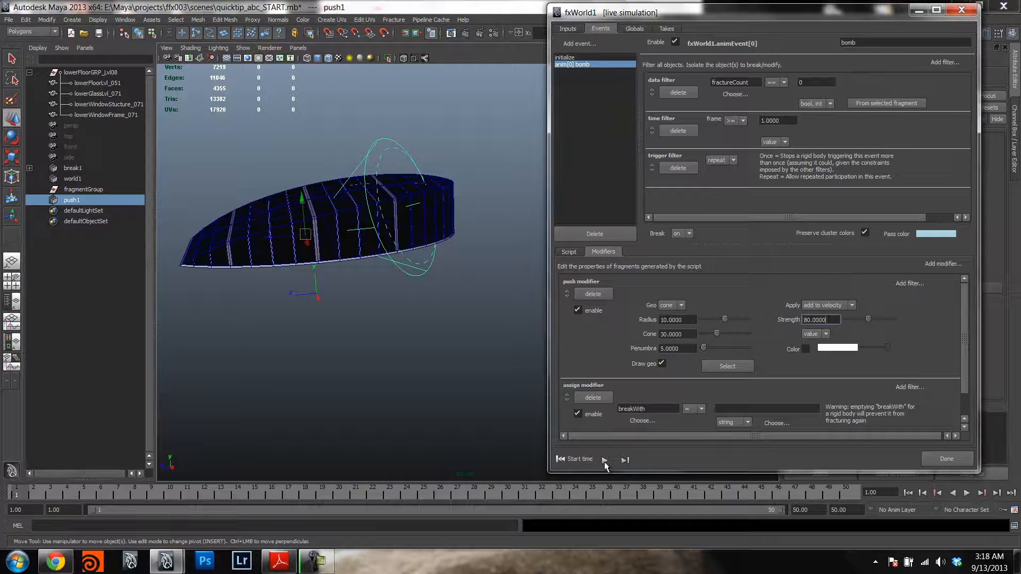
click(604, 460)
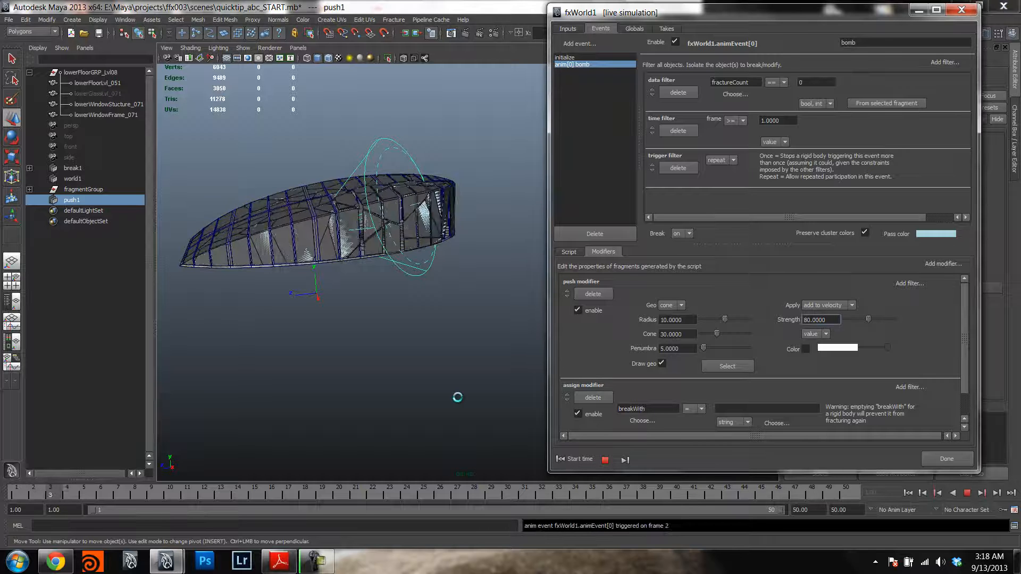
key(Escape)
alt+drag(357, 255, 524, 404)
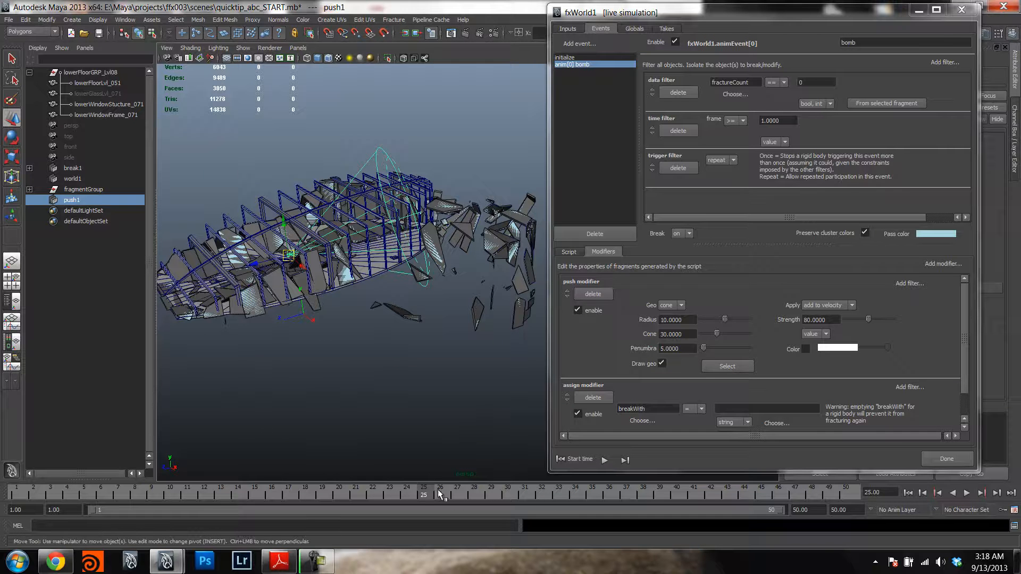
click(605, 460)
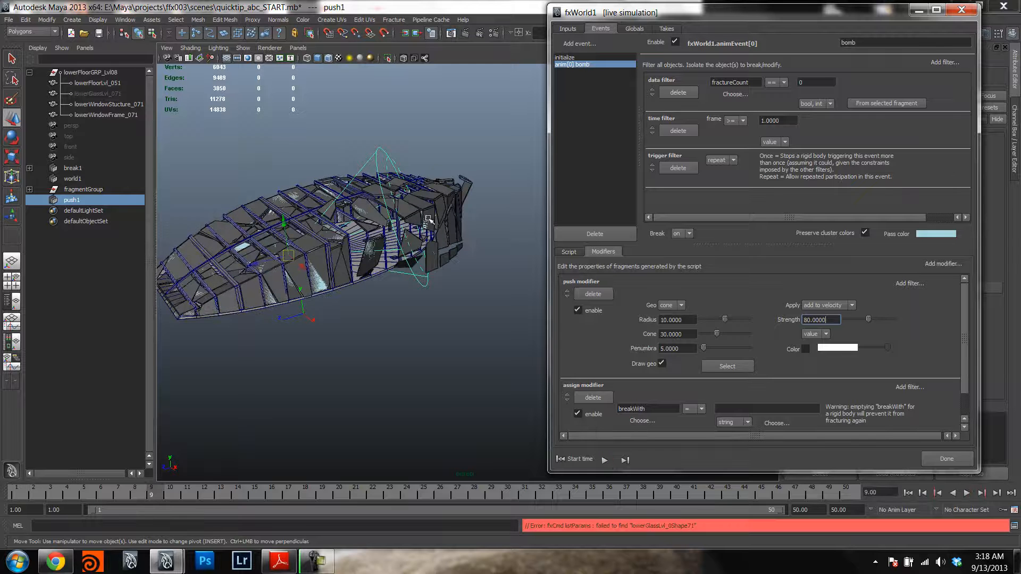
alt+drag(427, 222, 437, 239)
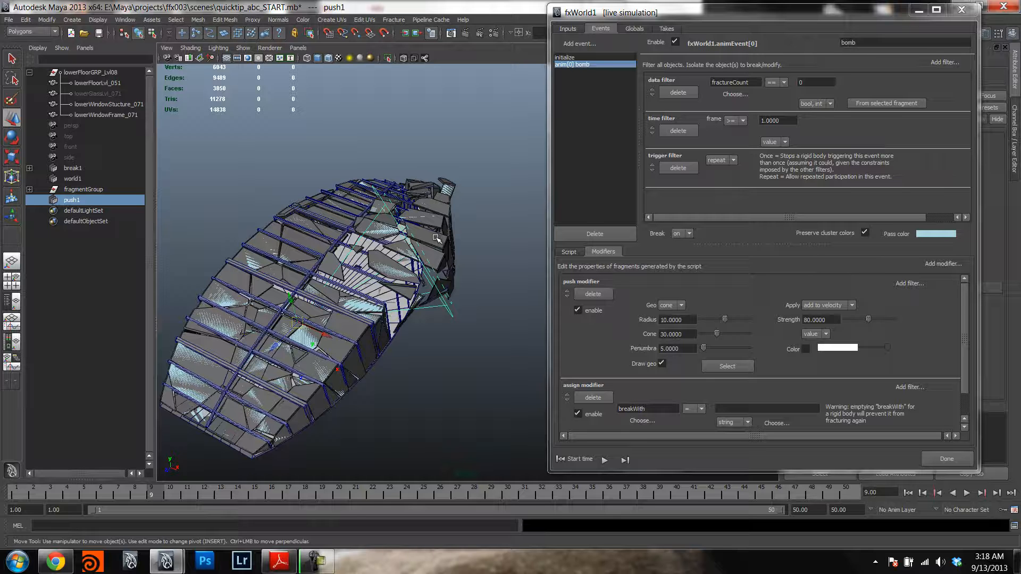
Add a chance filter to the bomb event's push modifier
mouse_move(436, 239)
alt+mouse_down()
mouse_move(423, 271)
mouse_move(431, 234)
alt+mouse_up()
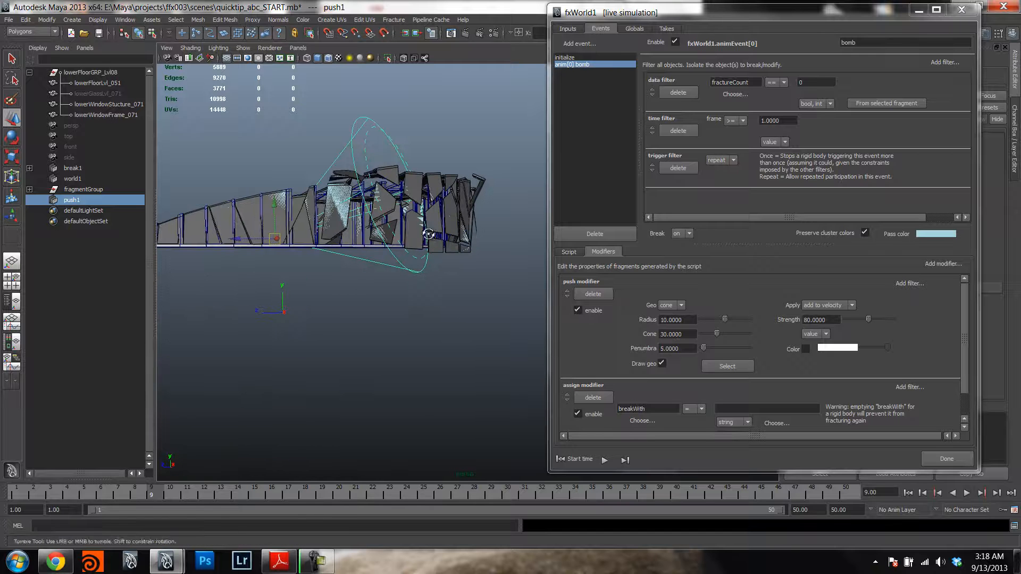
drag(751, 241, 759, 217)
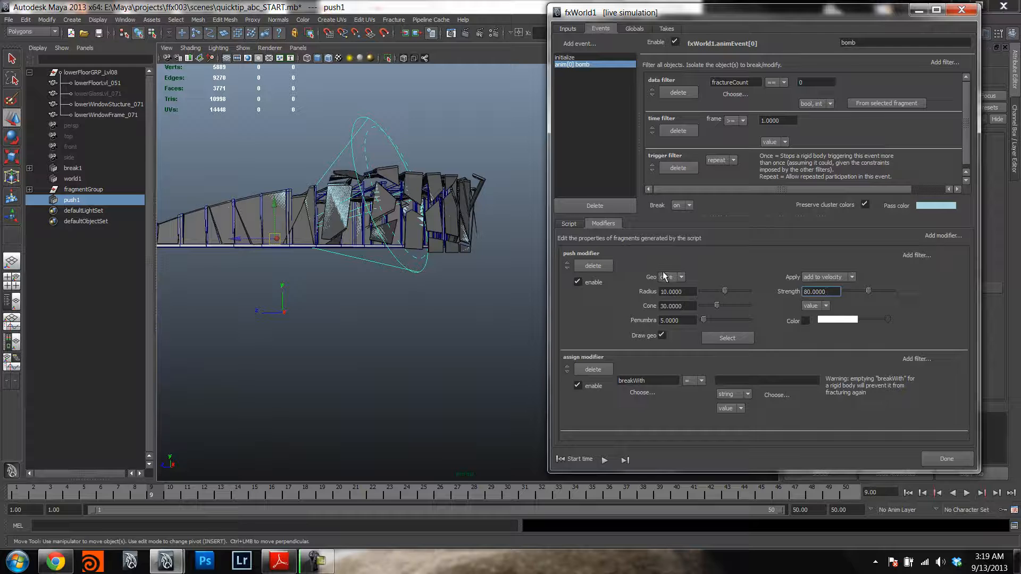
click(920, 255)
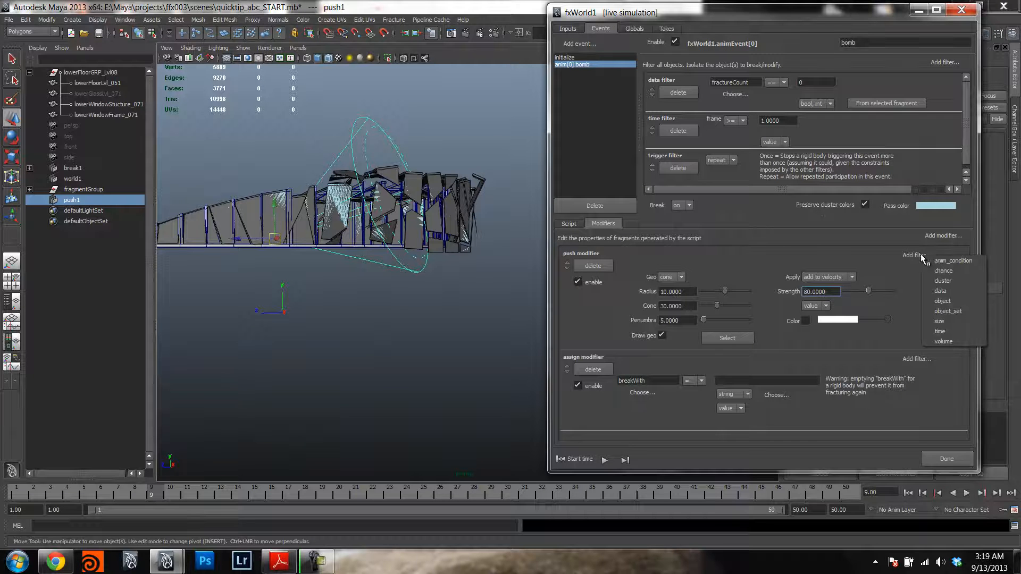
click(951, 271)
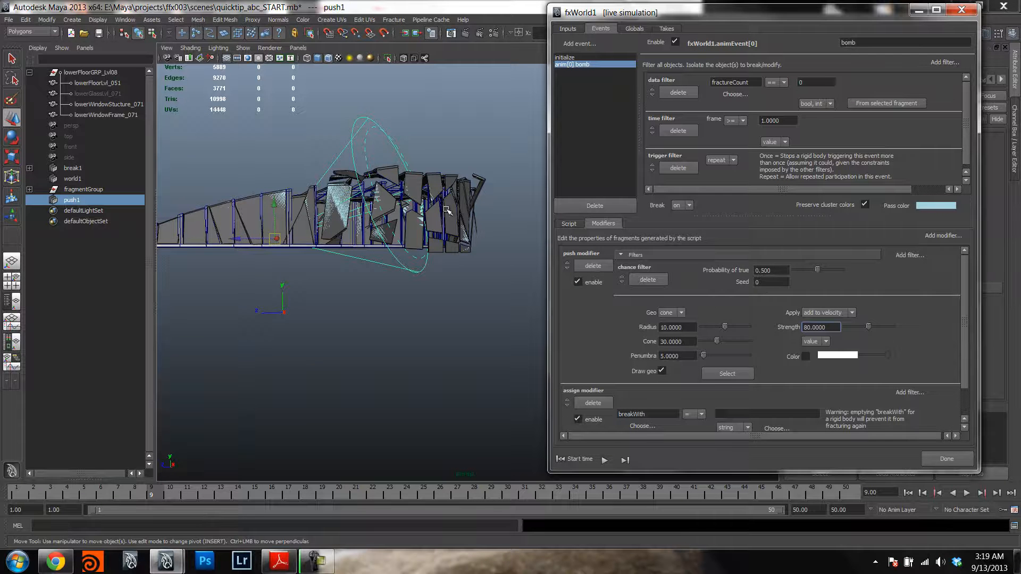
Run the simulation from the start with the chance filter active, view the blast, and return to the start frame
key(alt+shift+v)
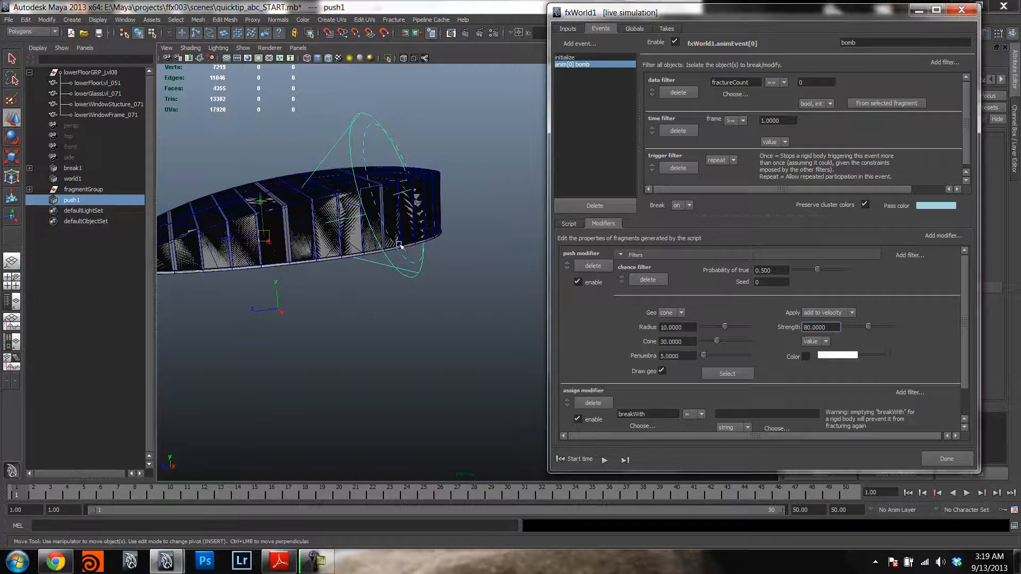
alt+drag(412, 245, 441, 276)
click(604, 460)
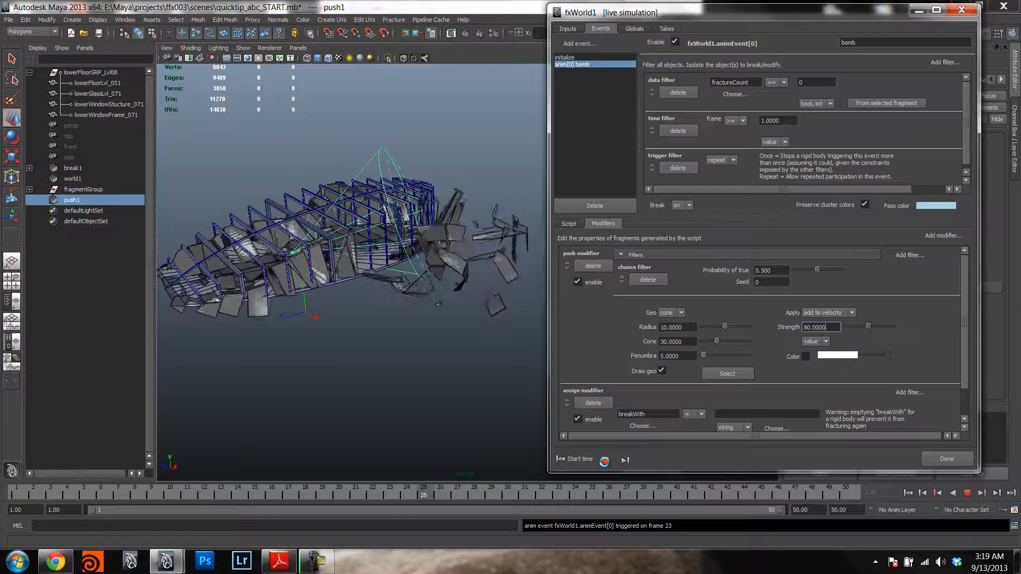
click(605, 461)
click(568, 460)
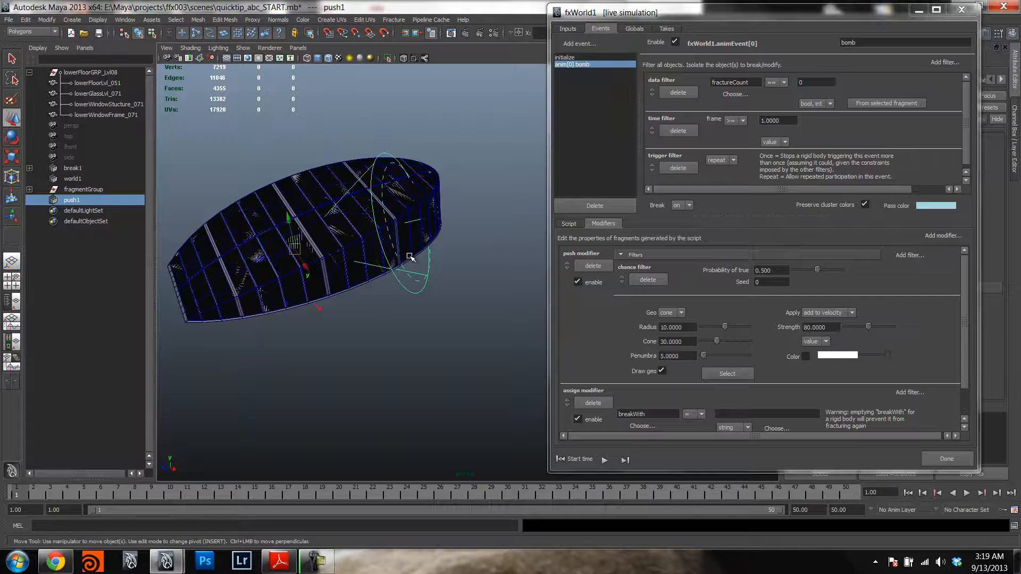
Set the number of Voronoi points to 250 in breakGeo1's uniform point cloud
click(567, 29)
click(780, 146)
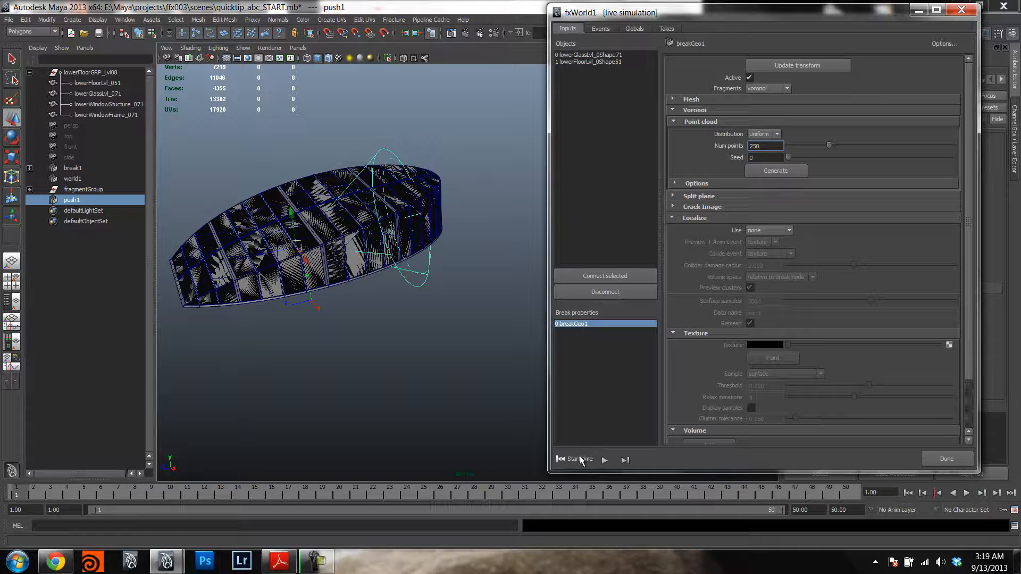
alt+drag(392, 260, 401, 238)
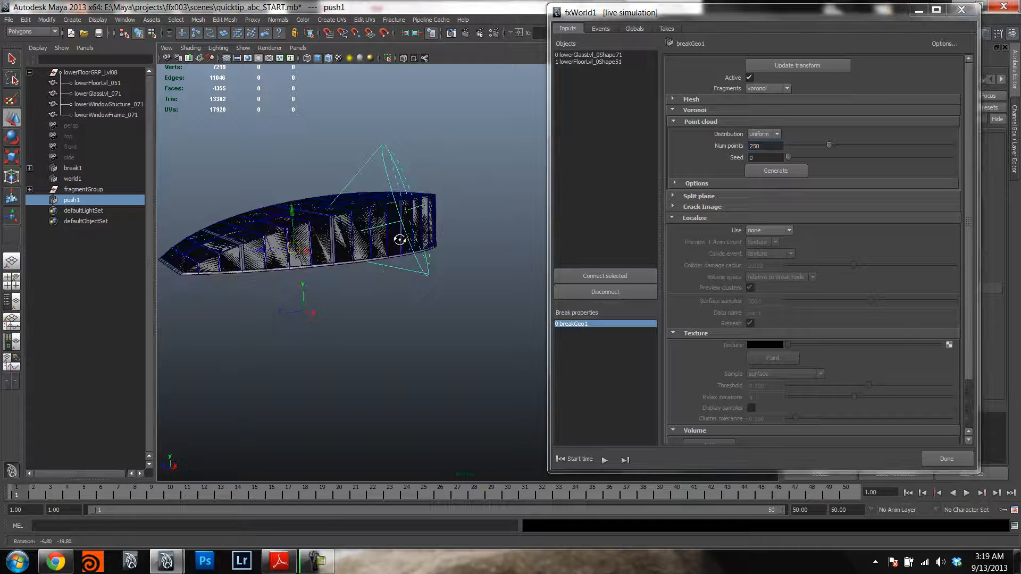
Add a take named rough_sim and bake its simulation to a disk cache over the playback range
click(667, 29)
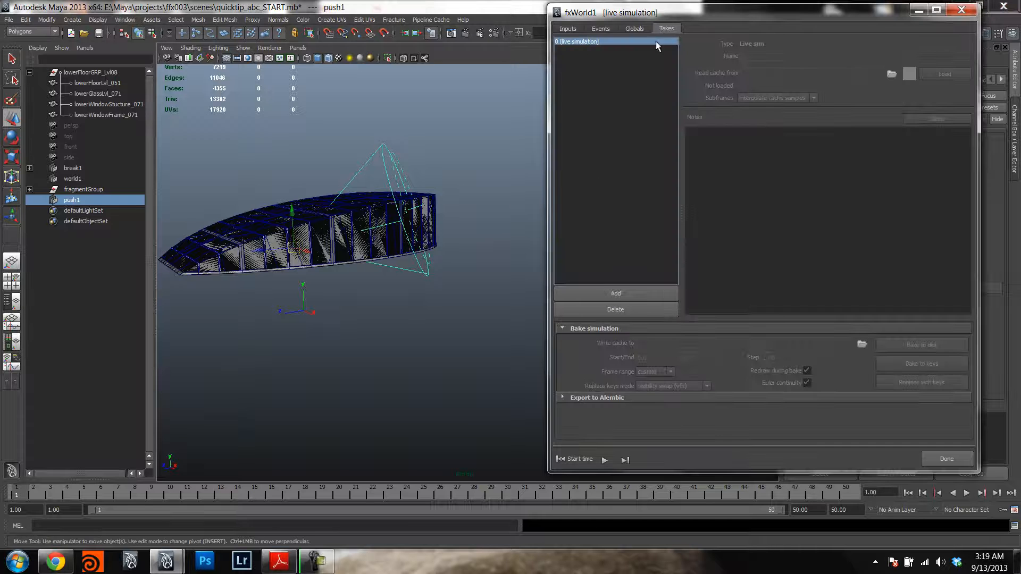
click(605, 294)
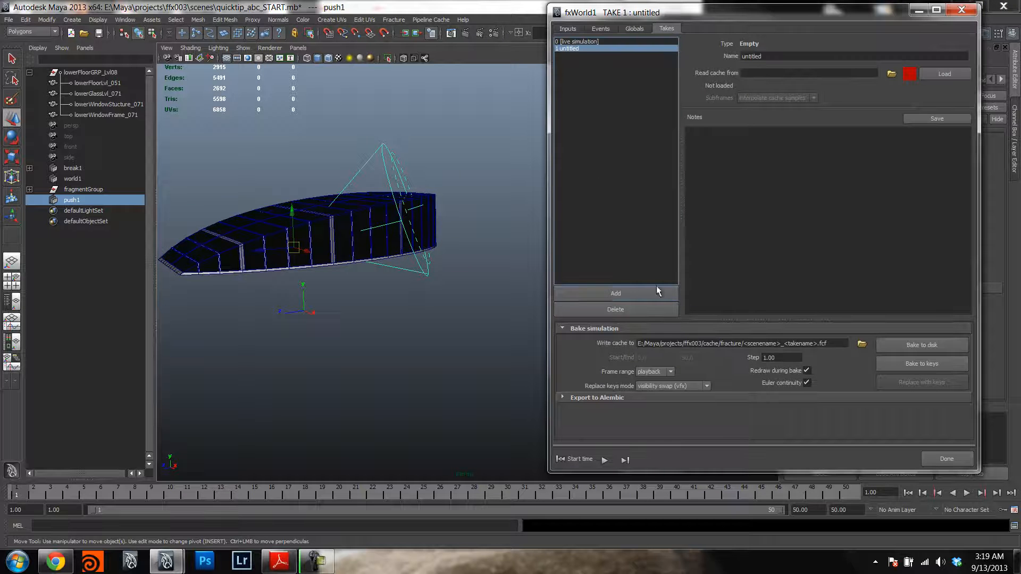
double_click(784, 57)
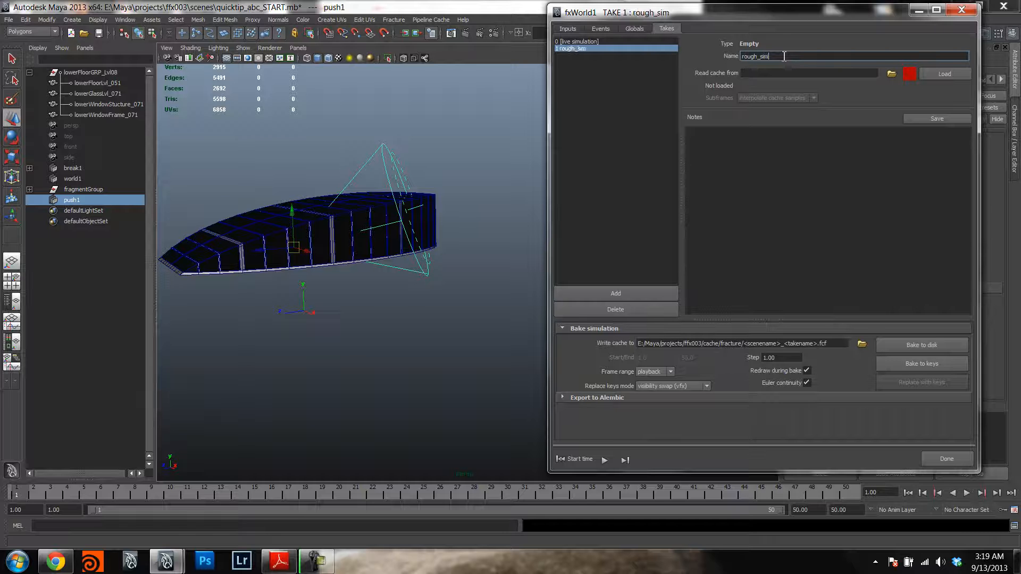
click(921, 345)
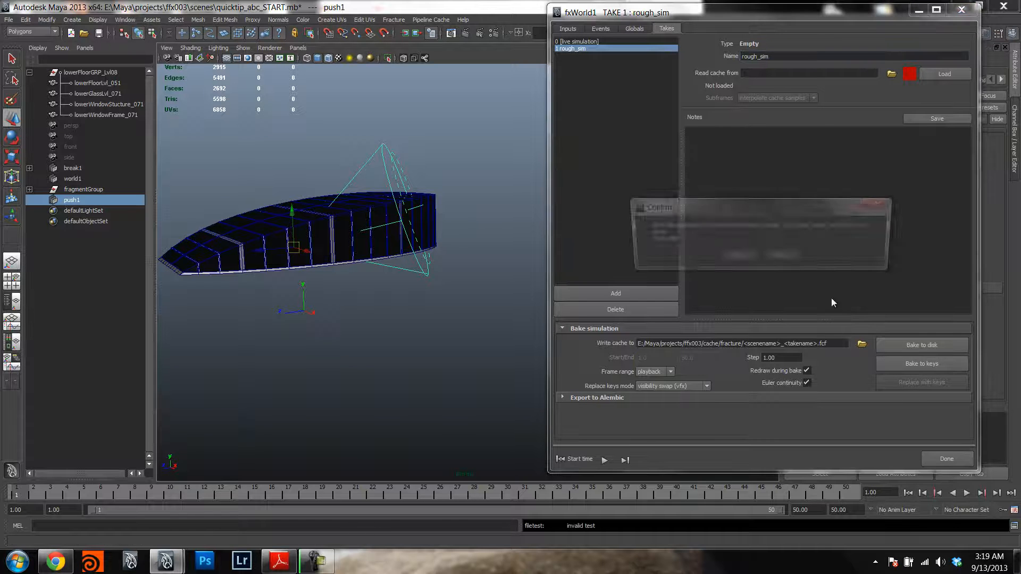
key(Return)
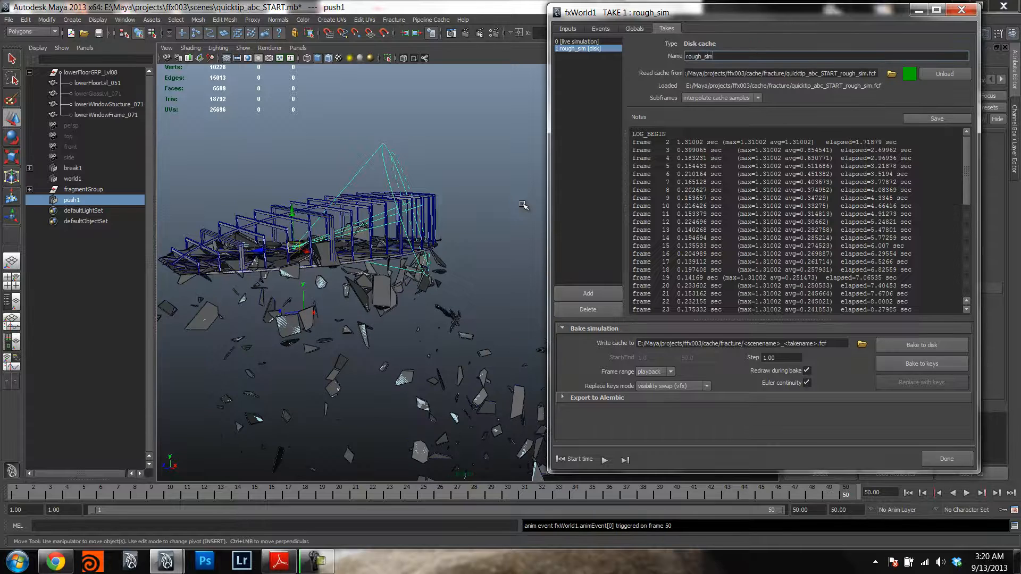
Scrub and play the baked rough_sim cache, examining from several angles how the glass shatters and blasts out of the hull
alt+drag(523, 205, 319, 239)
alt+right_drag(287, 188, 424, 216)
alt+drag(424, 216, 382, 200)
alt+middle_drag(383, 200, 384, 216)
alt+drag(384, 215, 436, 211)
drag(847, 495, 40, 503)
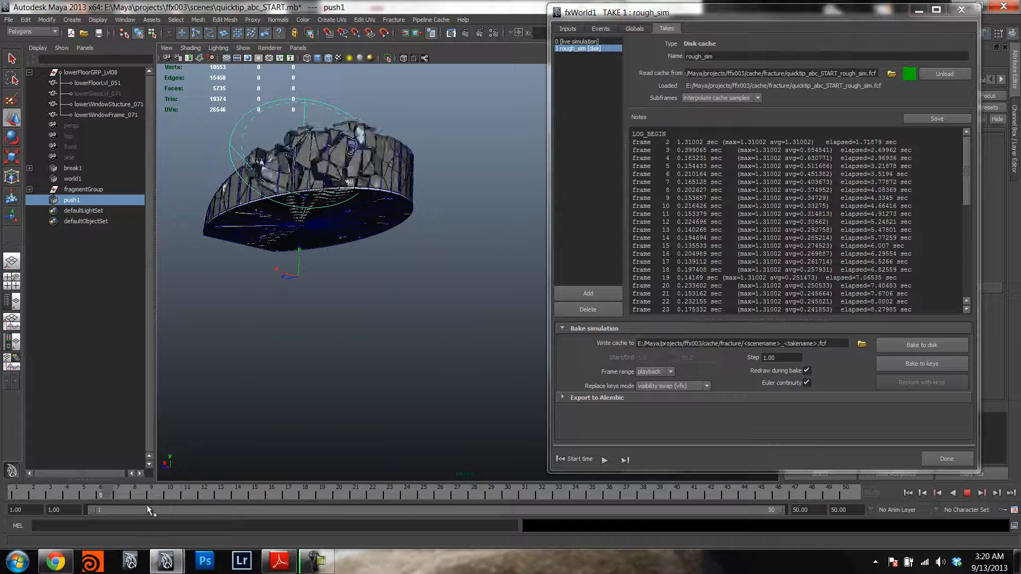
drag(249, 507, 251, 502)
alt+drag(295, 330, 385, 266)
alt+middle_drag(255, 128, 402, 239)
alt+drag(402, 240, 380, 259)
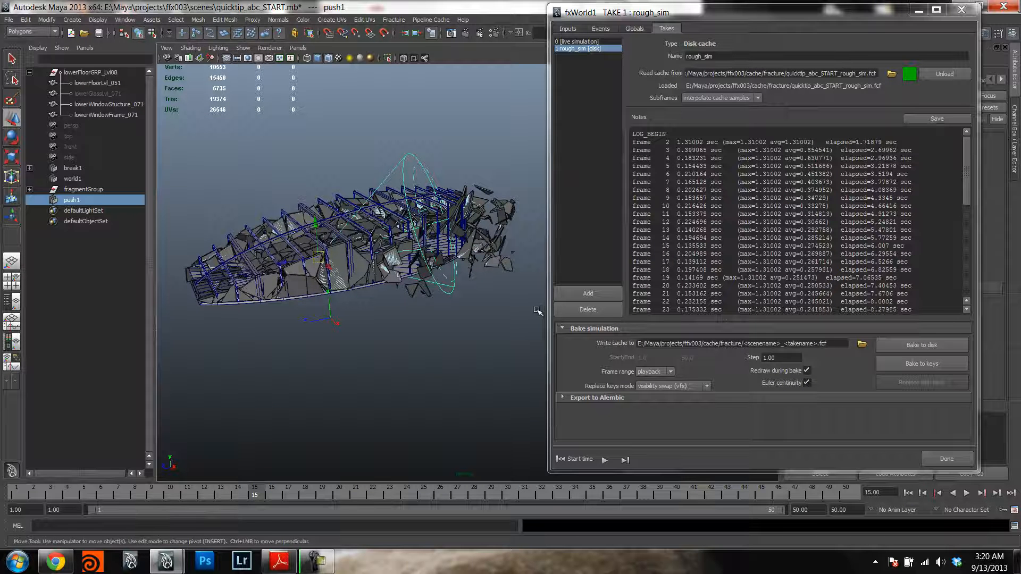